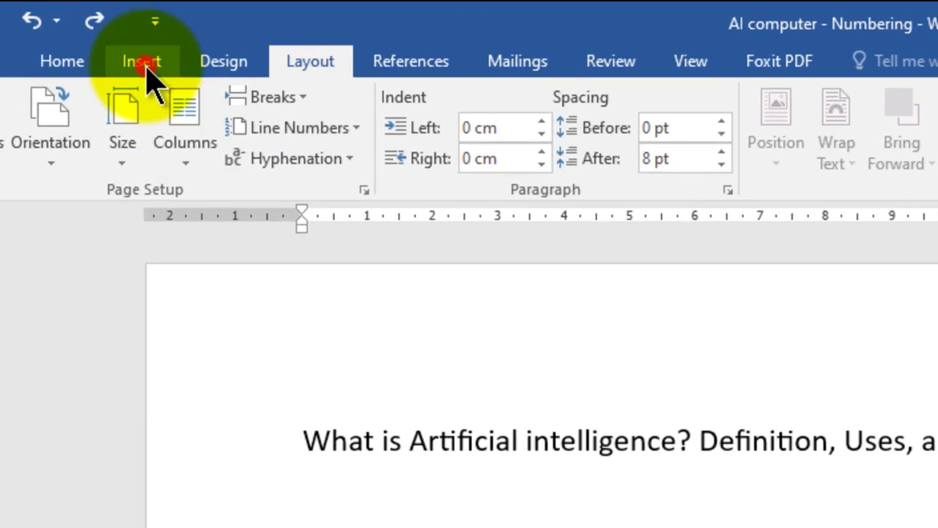
Insert the built-in Blank (Three Columns) header from the Insert tab's Header gallery
{"action": "left_click", "coordinate": [144, 63]}
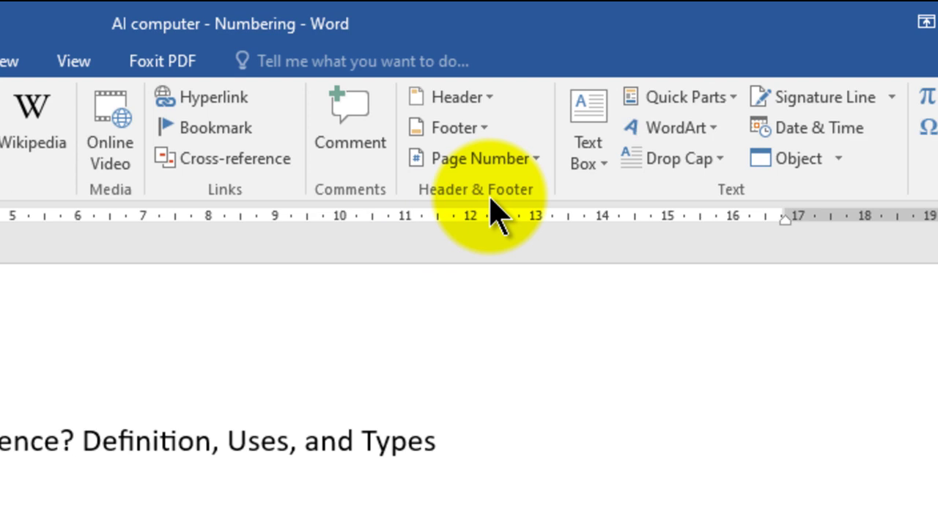
{"action": "left_click", "coordinate": [462, 98]}
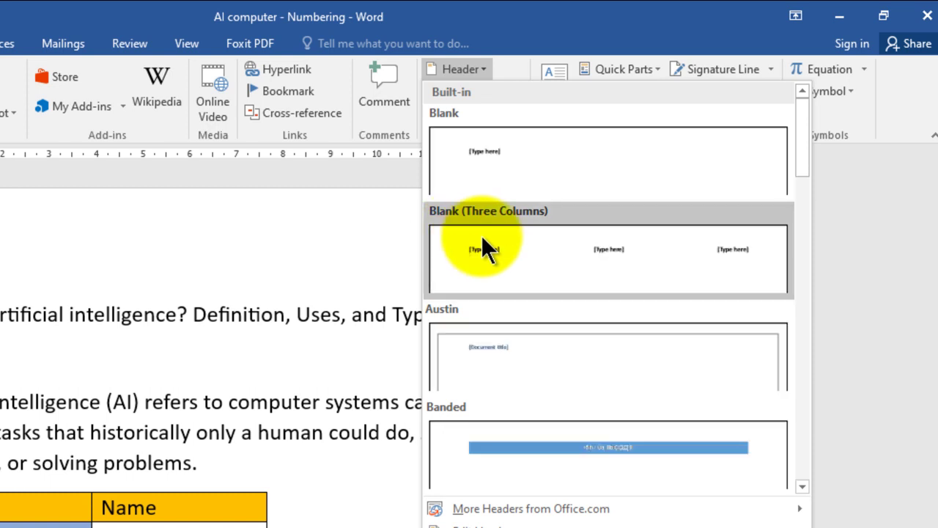
{"action": "left_click", "coordinate": [481, 235]}
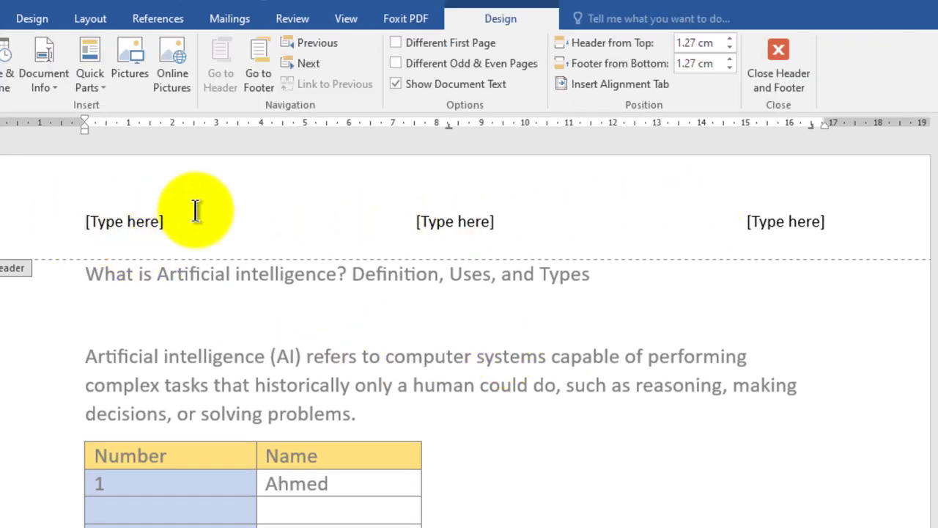
Type the author's name into the left header slot, correcting its last letter
{"action": "left_click", "coordinate": [135, 222]}
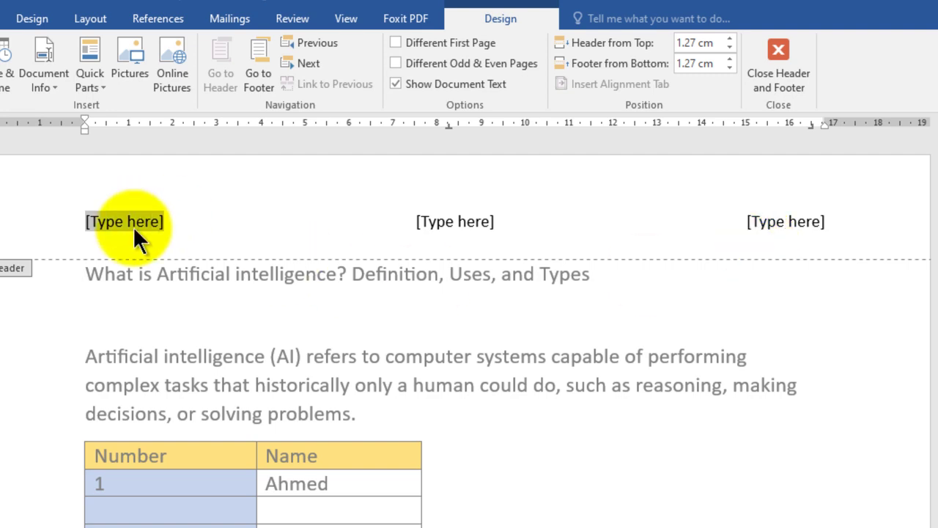
{"action": "type", "text": "Abubakr"}
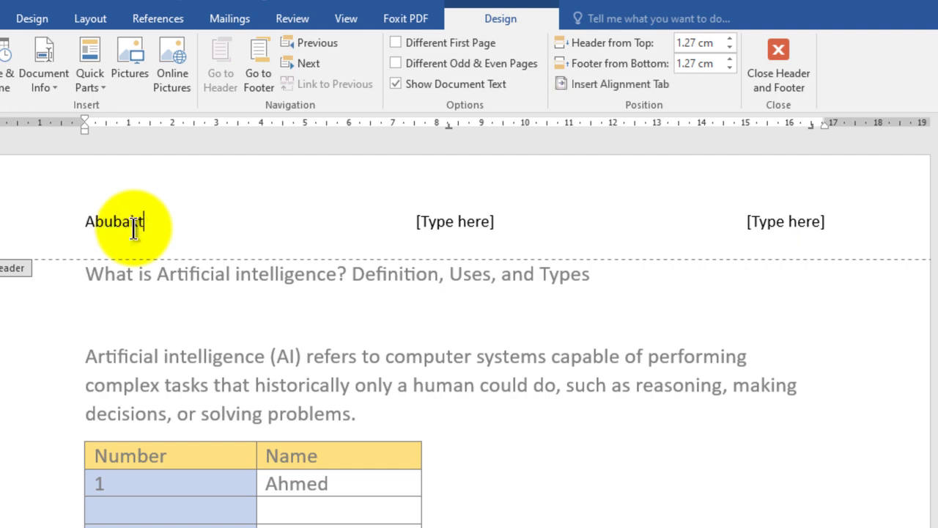
{"action": "key", "text": "BackSpace"}
{"action": "type", "text": "r"}
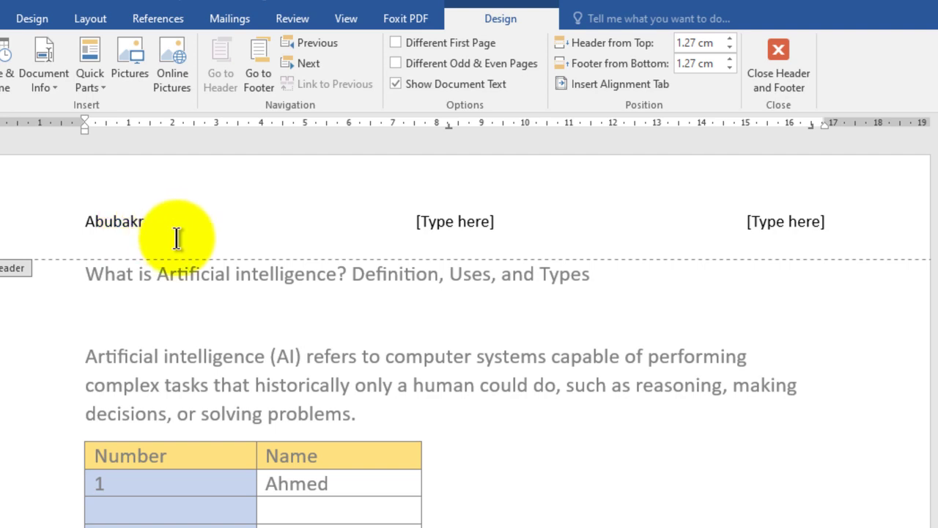
Enter ICT in the centre header slot and grade 11 in the right slot
{"action": "left_click", "coordinate": [431, 223]}
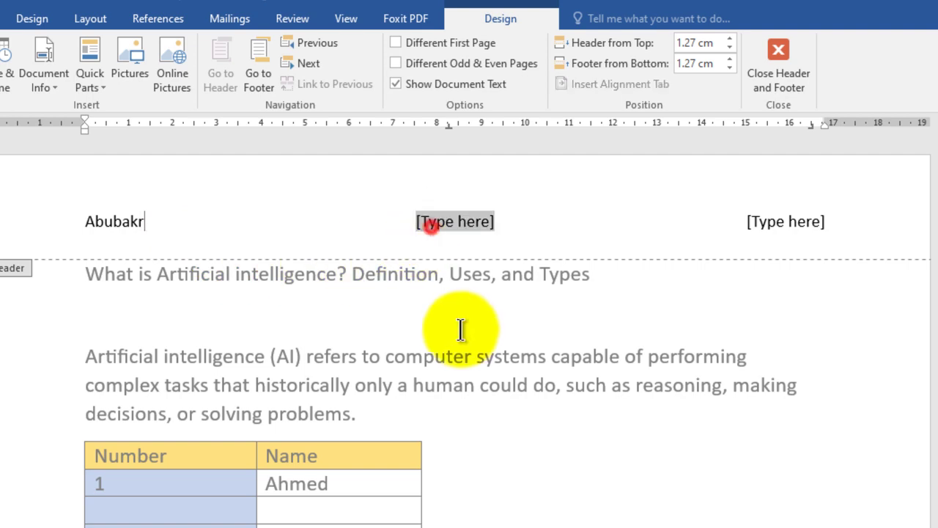
{"action": "type", "text": "ICT"}
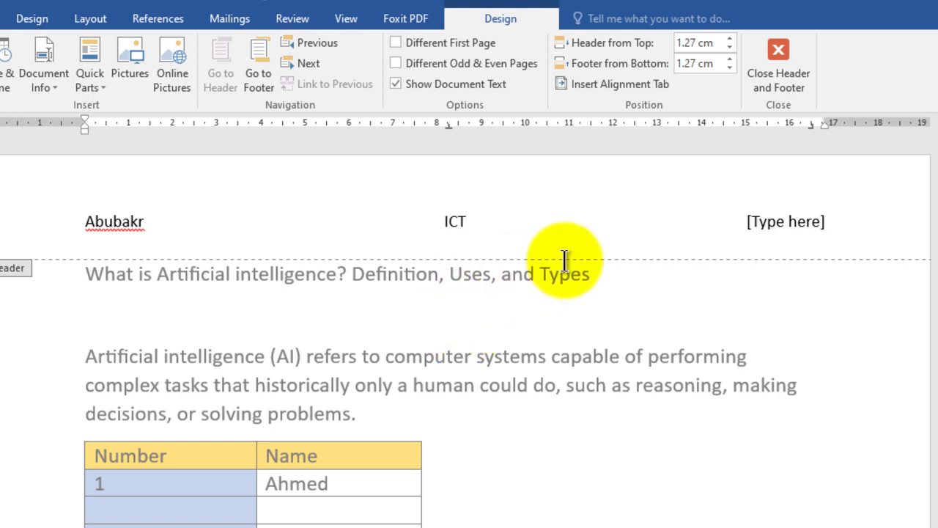
{"action": "left_click", "coordinate": [772, 222]}
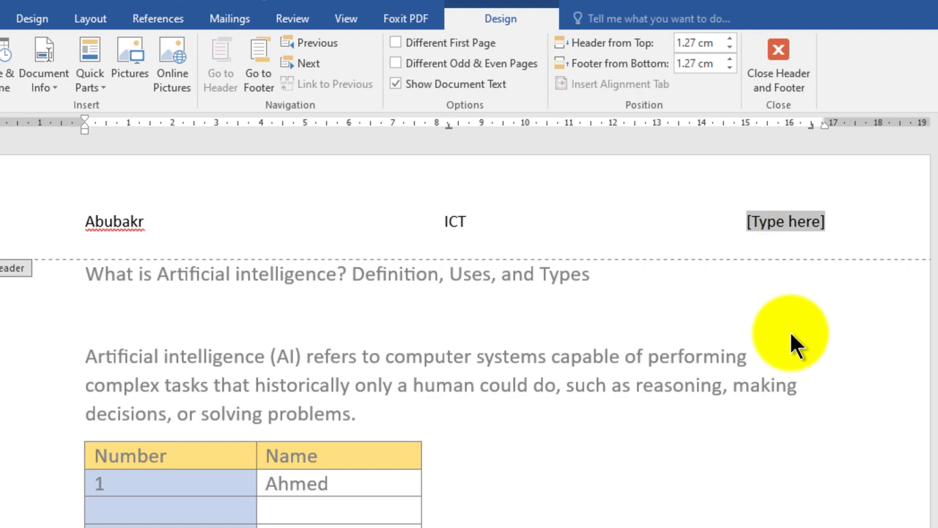
{"action": "type", "text": "grade "}
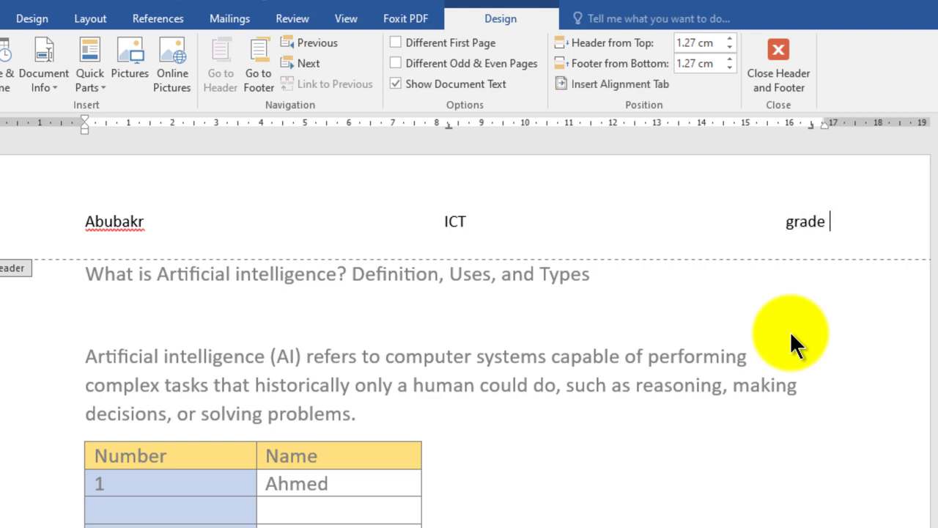
{"action": "type", "text": "11"}
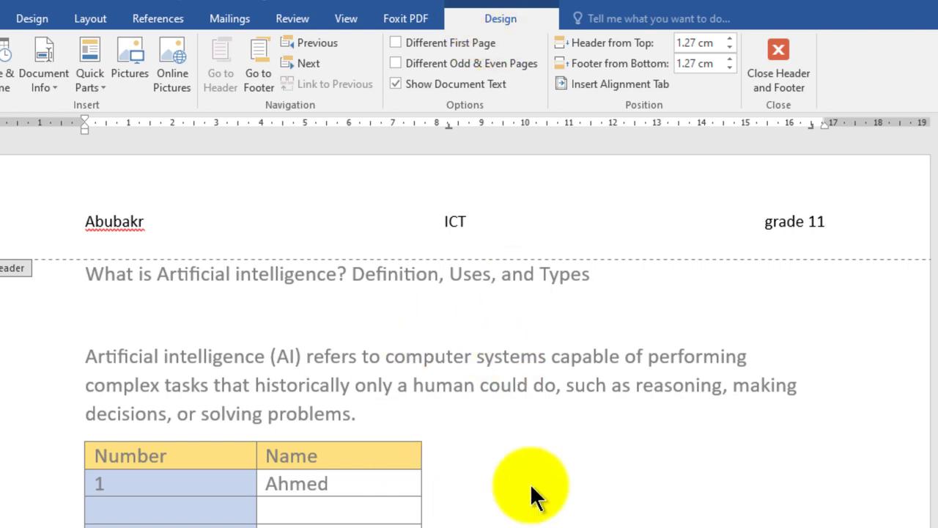
Close header editing and scroll through the pages to confirm the header repeats
{"action": "left_click", "coordinate": [775, 77]}
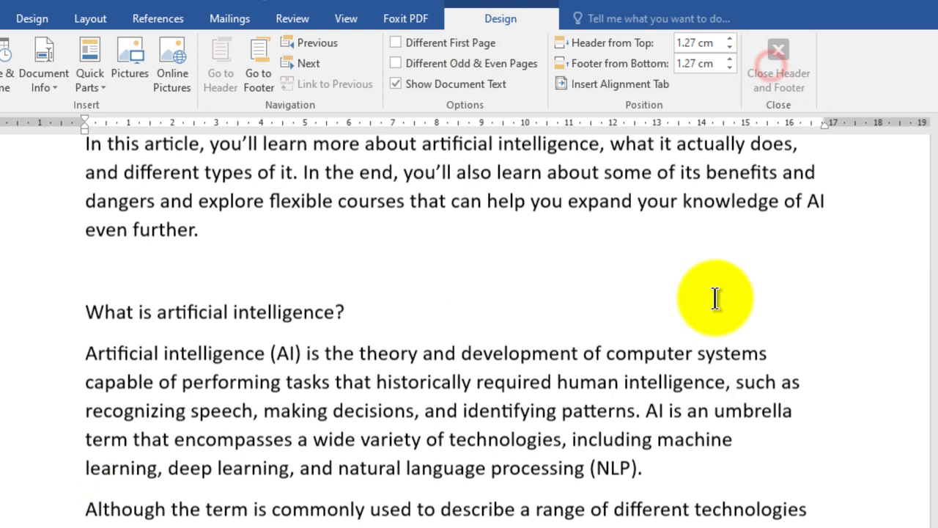
{"action": "scroll", "coordinate": [660, 325], "scroll_direction": "up", "scroll_amount": 5}
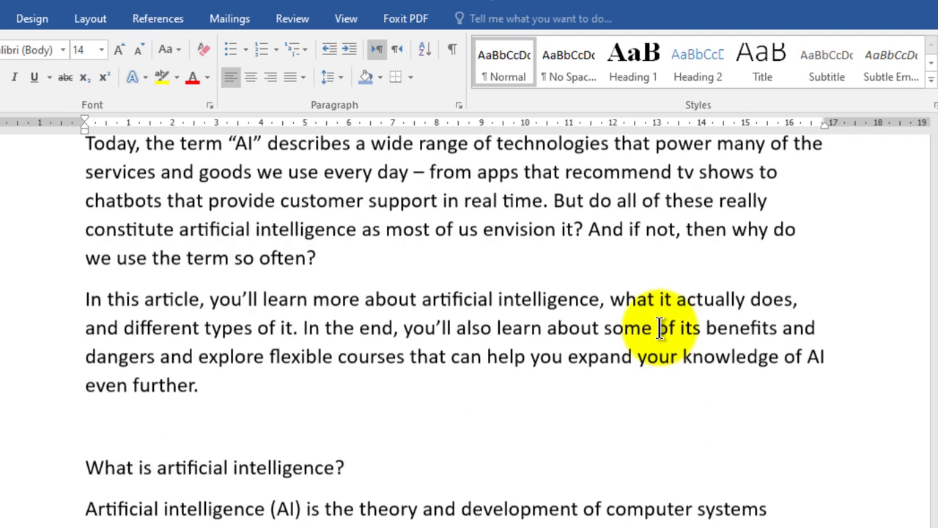
{"action": "scroll", "coordinate": [660, 328], "scroll_direction": "up", "scroll_amount": 5}
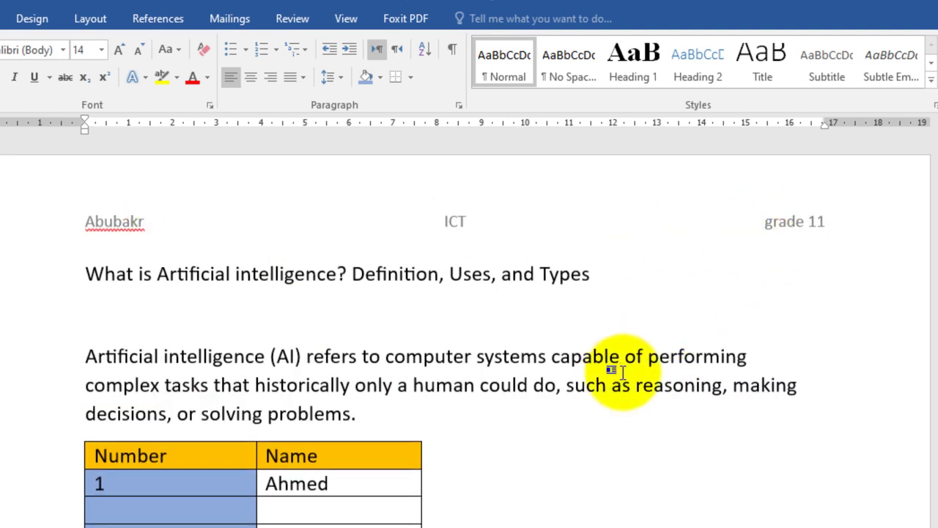
{"action": "scroll", "coordinate": [619, 370], "scroll_direction": "down", "scroll_amount": 5}
{"action": "scroll", "coordinate": [623, 371], "scroll_direction": "down", "scroll_amount": 10}
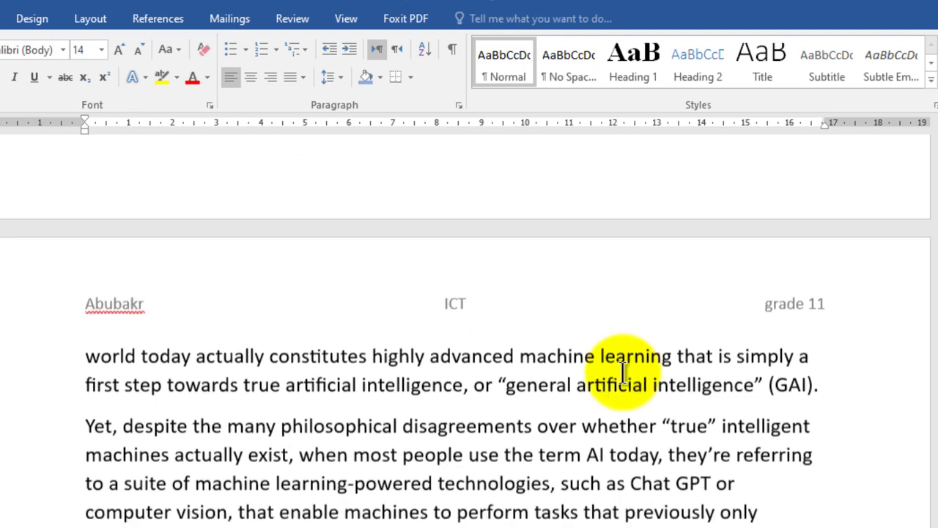
{"action": "scroll", "coordinate": [473, 343], "scroll_direction": "down", "scroll_amount": 12}
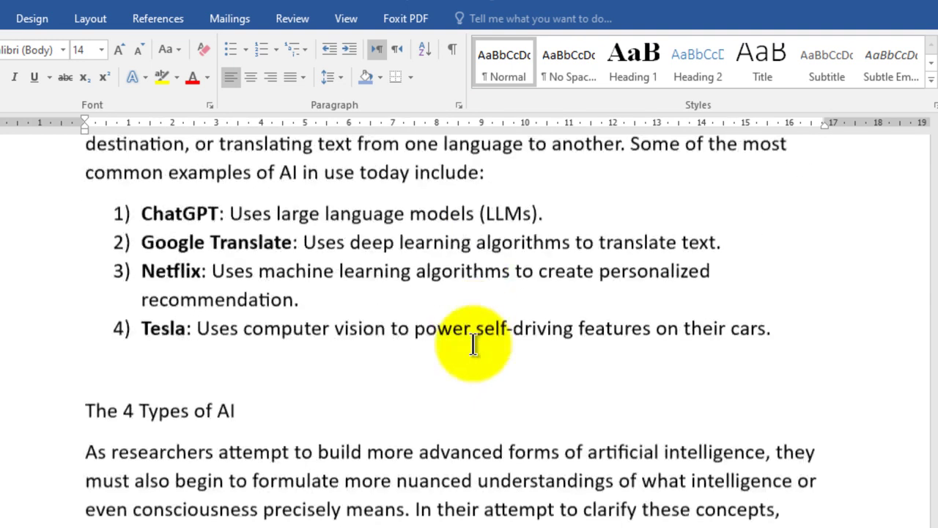
{"action": "scroll", "coordinate": [473, 343], "scroll_direction": "up", "scroll_amount": 15}
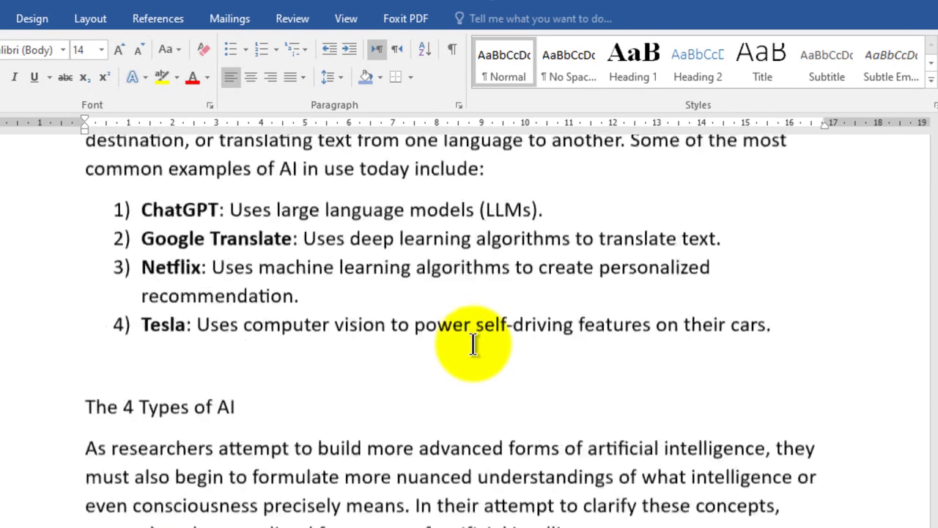
{"action": "scroll", "coordinate": [473, 345], "scroll_direction": "up", "scroll_amount": 10}
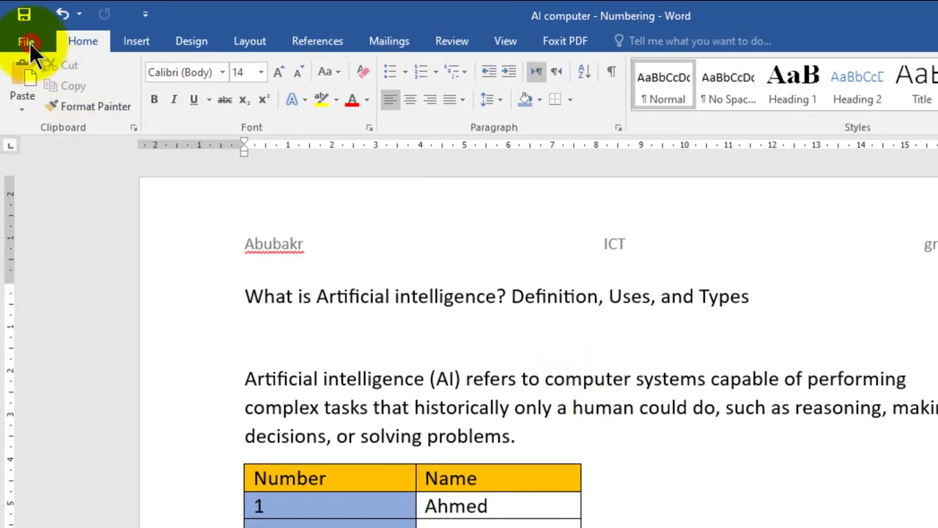
Save the document, then briefly reopen and close the header without changes
{"action": "left_click", "coordinate": [27, 42]}
{"action": "left_click", "coordinate": [57, 187]}
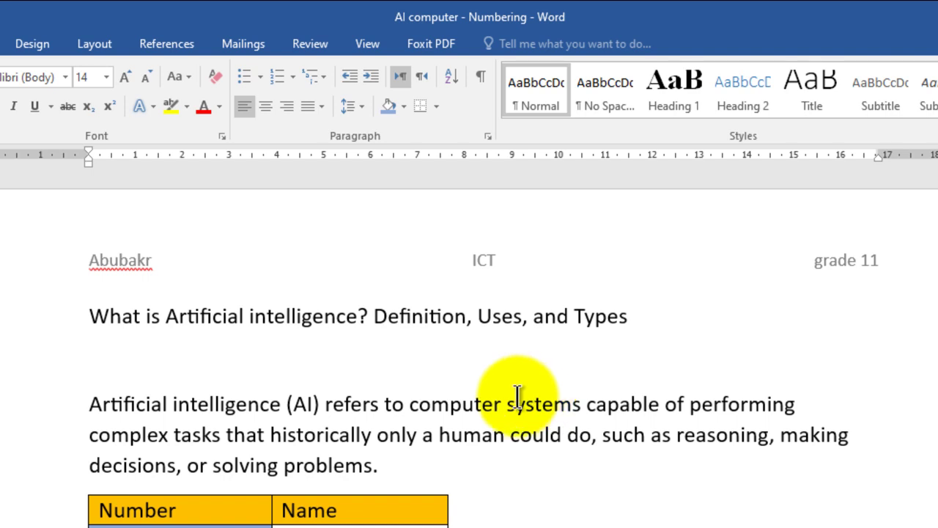
{"action": "double_click", "coordinate": [373, 251]}
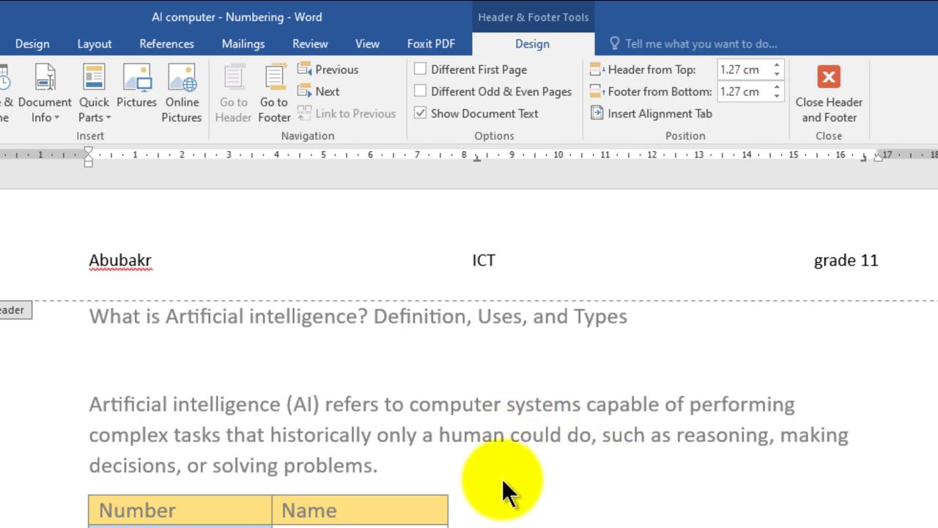
{"action": "double_click", "coordinate": [559, 467]}
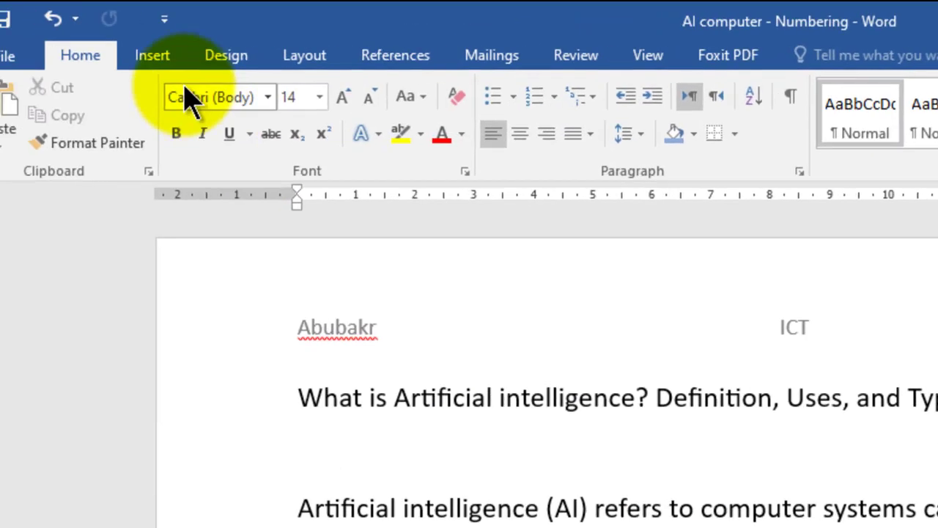
Open the existing page header for editing through Insert > Header > Edit Header
{"action": "left_click", "coordinate": [6, 44]}
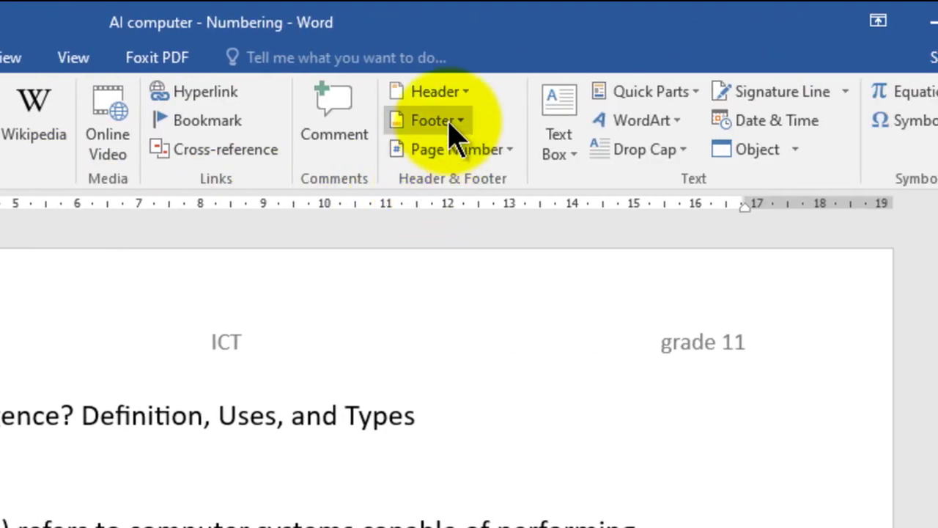
{"action": "left_click", "coordinate": [450, 96]}
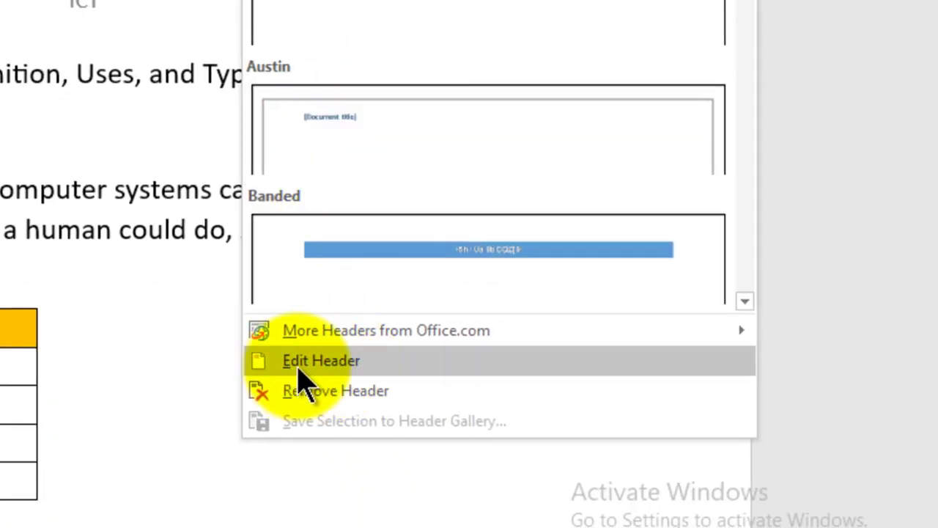
{"action": "left_click", "coordinate": [347, 369]}
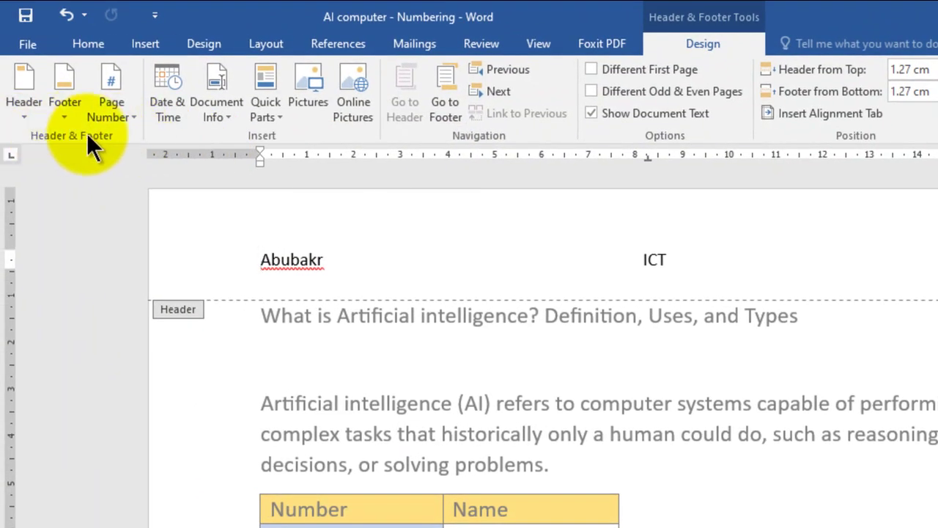
Replace the header with the plain Blank design and type the author's full name
{"action": "left_click", "coordinate": [25, 116]}
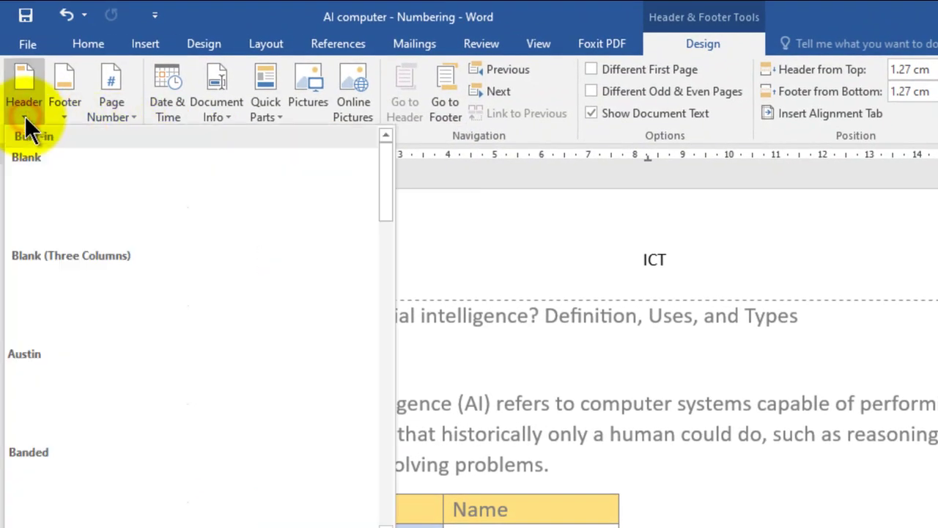
{"action": "left_click", "coordinate": [47, 196]}
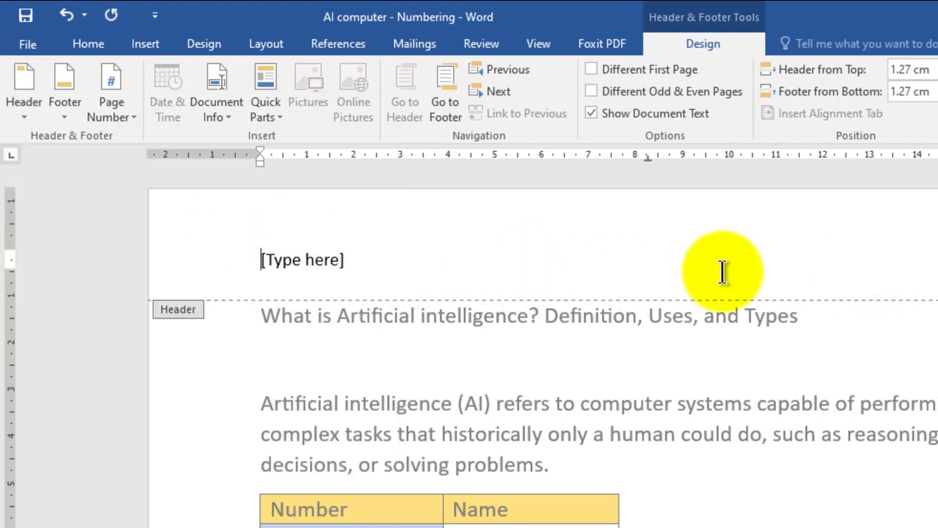
{"action": "left_click", "coordinate": [317, 262]}
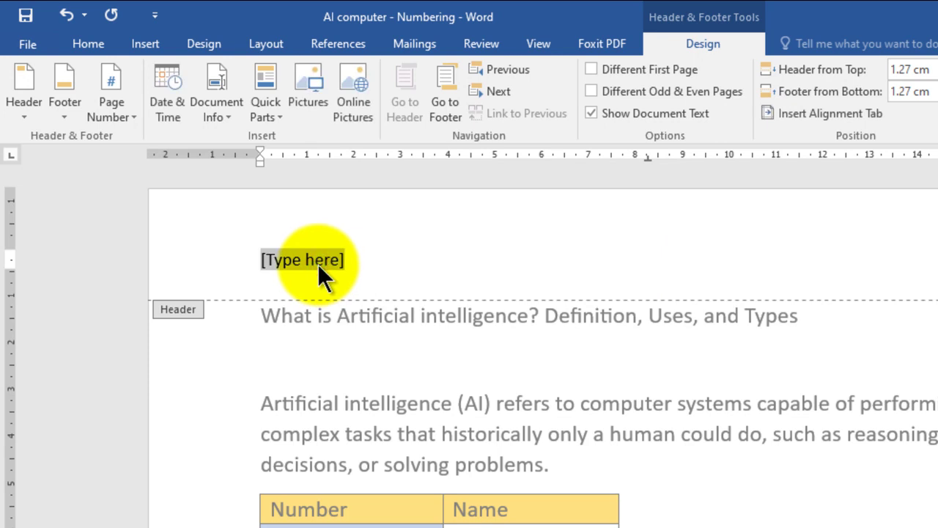
{"action": "type", "text": "Abubakr hassa"}
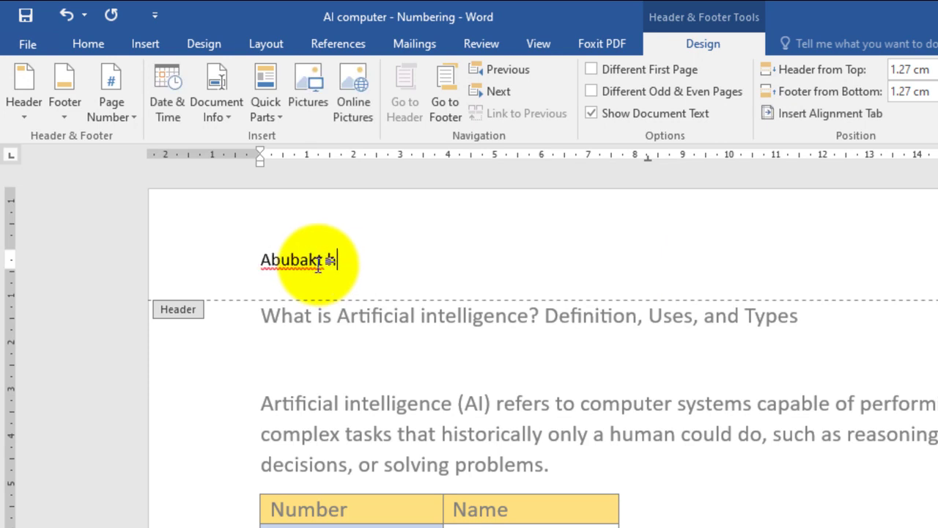
{"action": "type", "text": "n"}
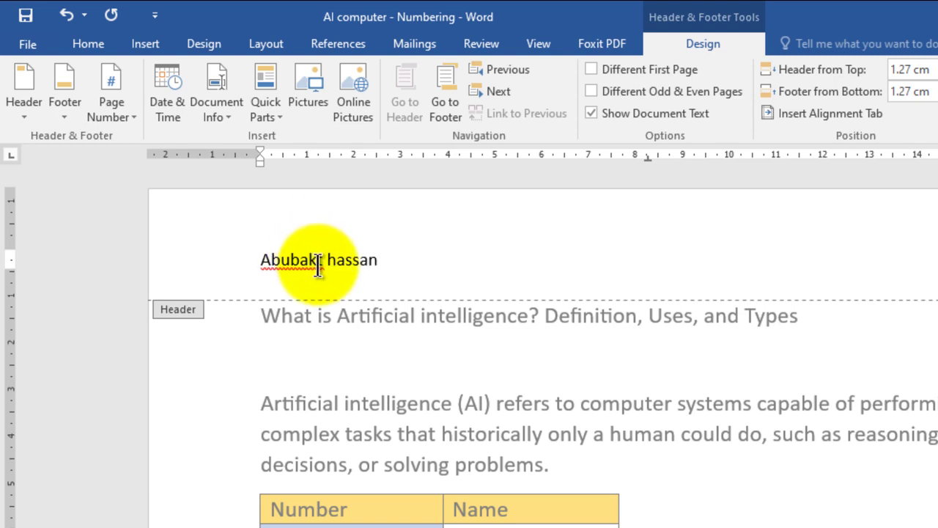
Correct the misspelled letter in the name and capitalise the surname with Shift+F3
{"action": "left_click", "coordinate": [318, 261]}
{"action": "key", "text": "BackSpace"}
{"action": "type", "text": "t"}
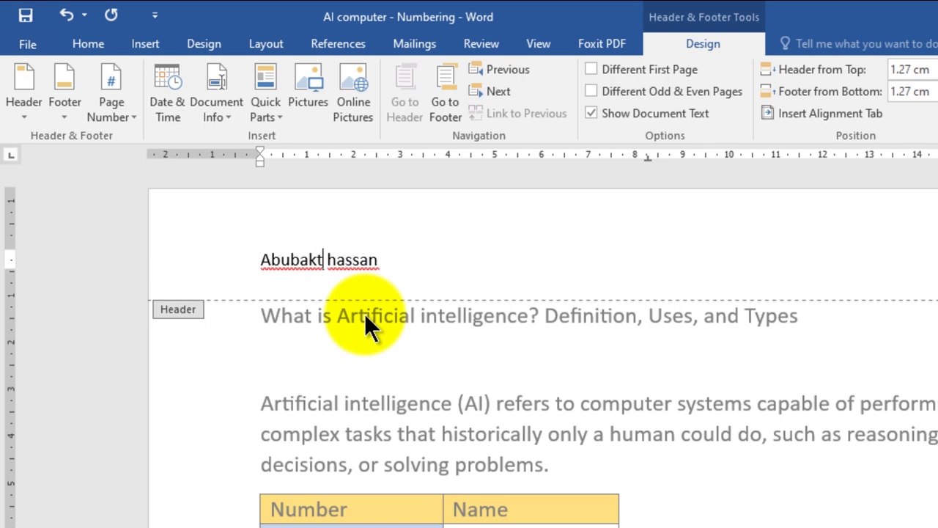
{"action": "key", "text": "BackSpace"}
{"action": "type", "text": "r"}
{"action": "left_click", "coordinate": [357, 266]}
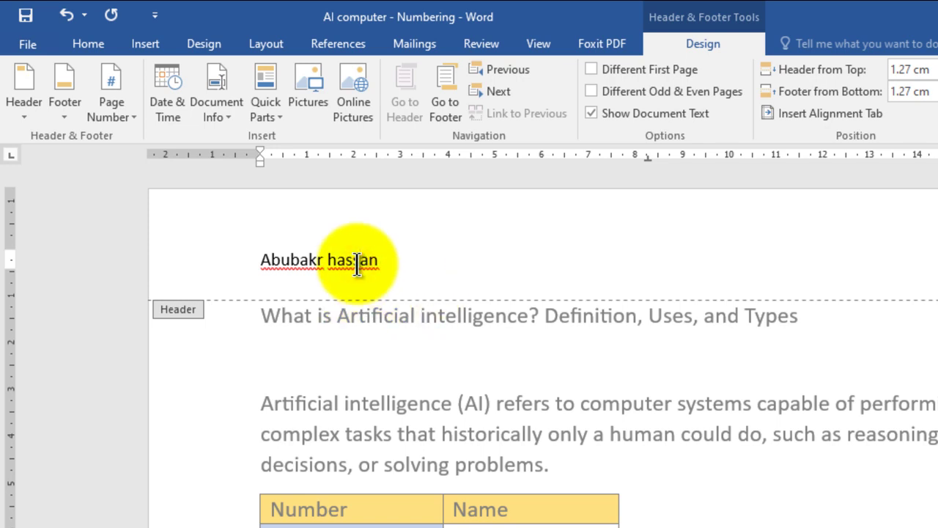
{"action": "key", "text": "shift+F3"}
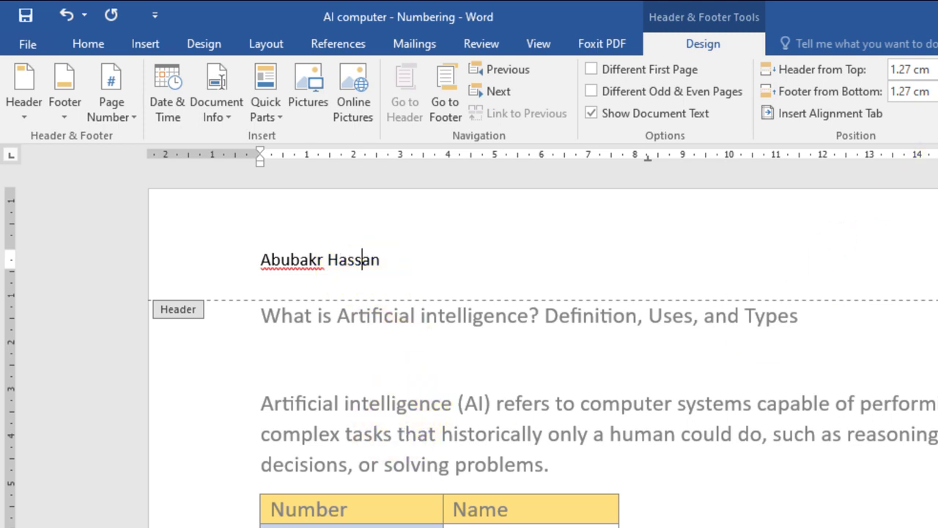
Leave header editing and save the document
{"action": "double_click", "coordinate": [690, 362]}
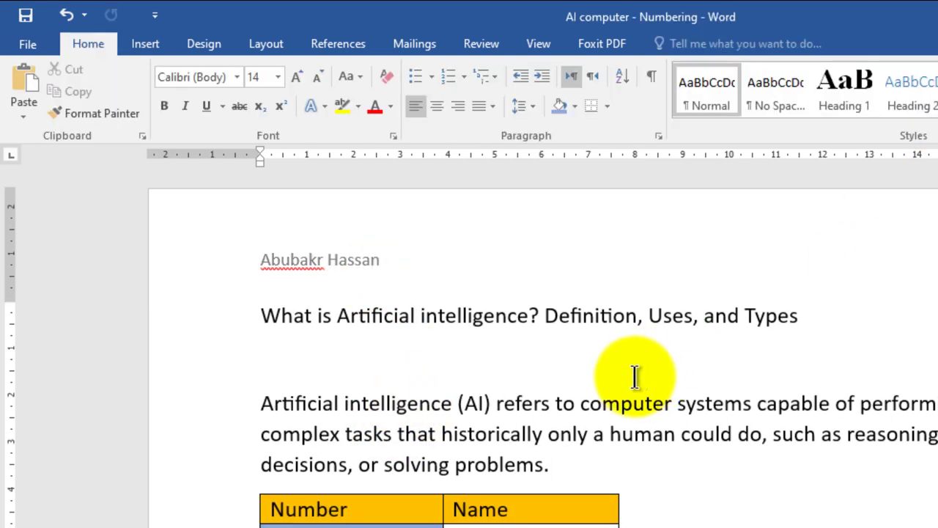
{"action": "left_click", "coordinate": [40, 45]}
{"action": "left_click", "coordinate": [35, 199]}
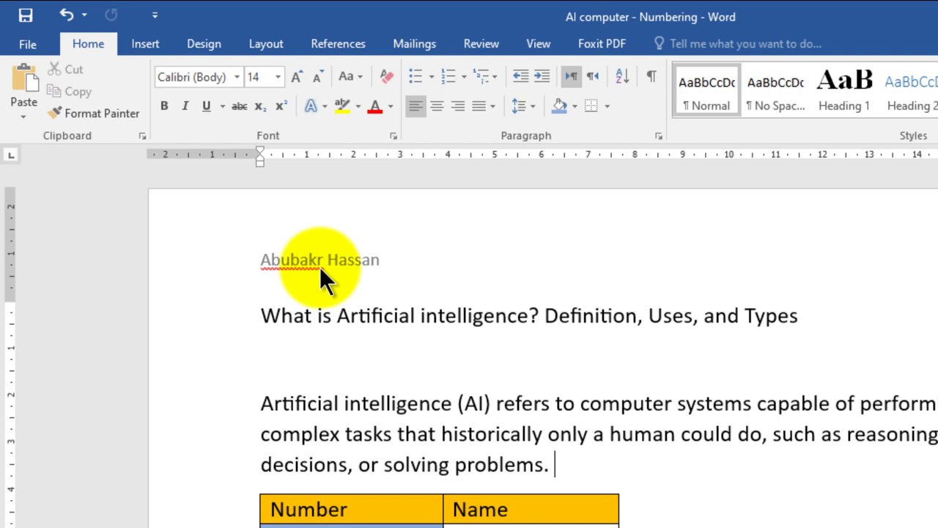
Reopen the page header for editing through Insert > Header > Edit Header
{"action": "left_click", "coordinate": [139, 47]}
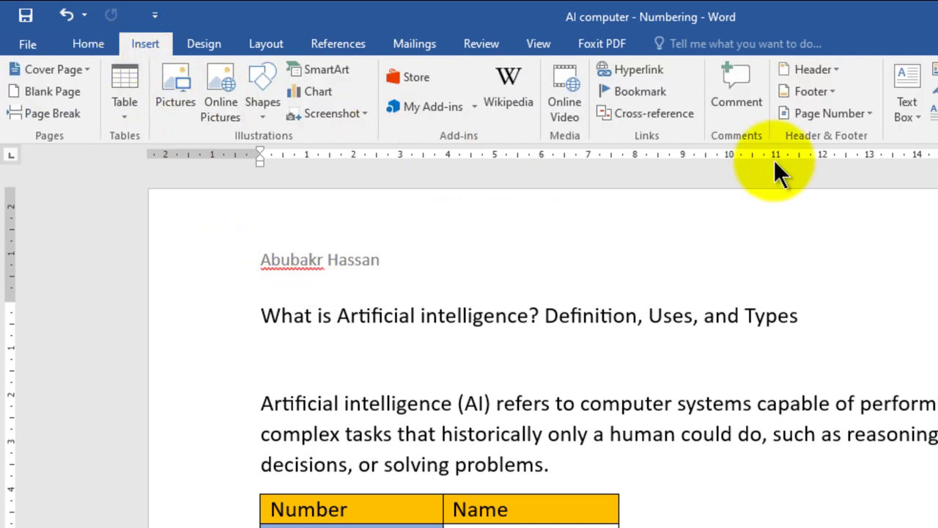
{"action": "left_click", "coordinate": [831, 71]}
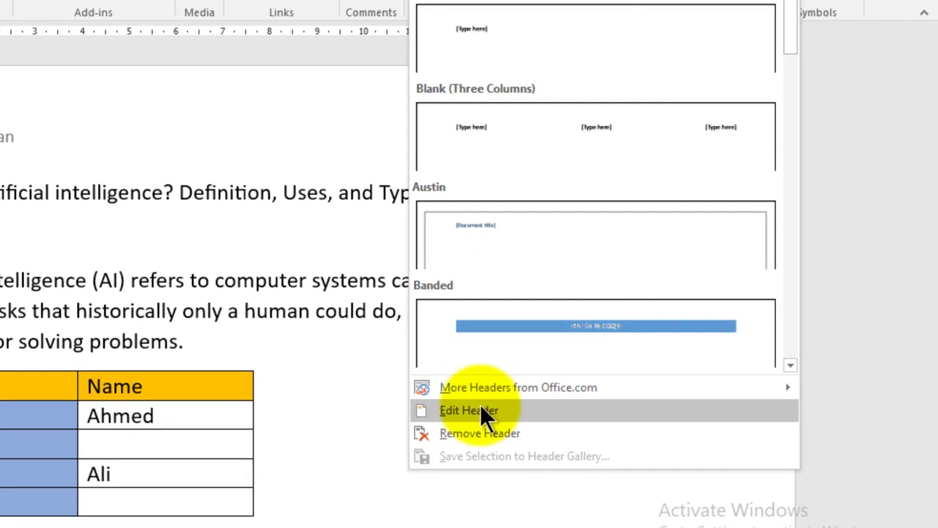
{"action": "left_click", "coordinate": [799, 519]}
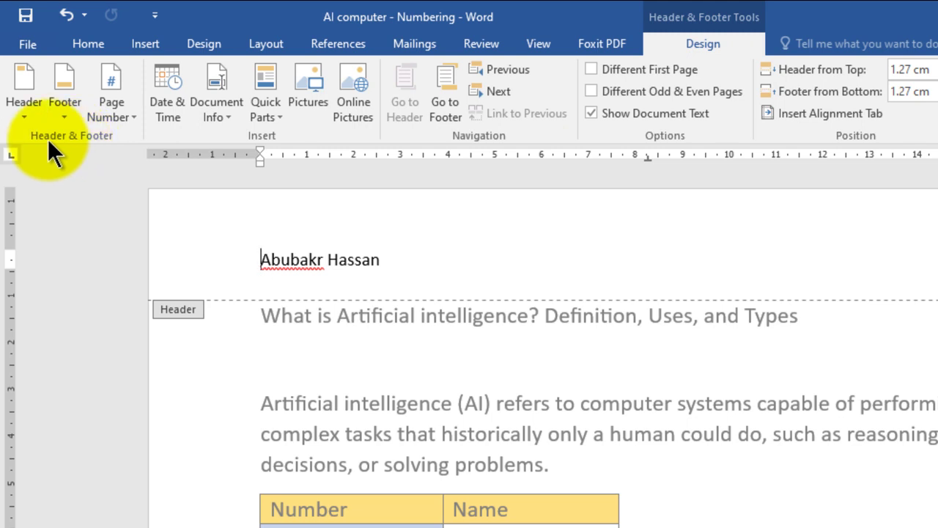
Switch the header to Blank (Three Columns) and type grade 11 in the left slot
{"action": "left_click", "coordinate": [21, 115]}
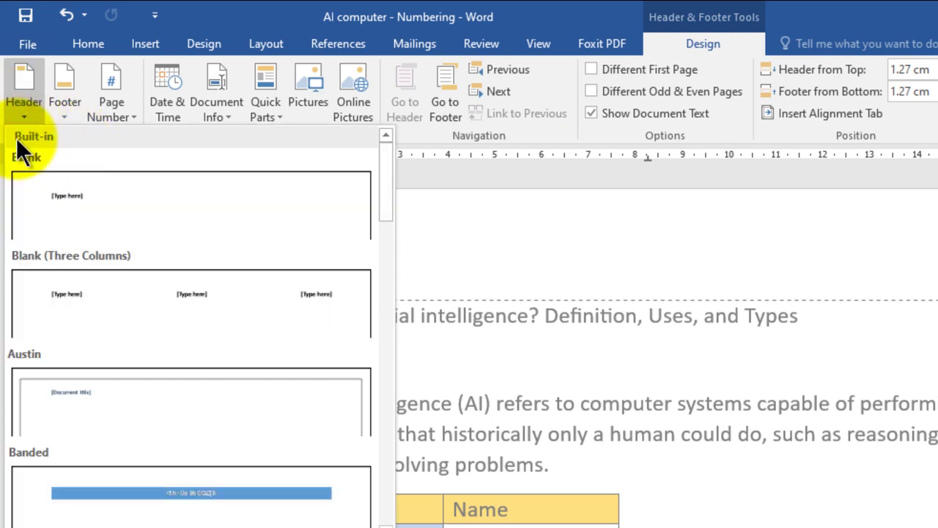
{"action": "left_click", "coordinate": [118, 302]}
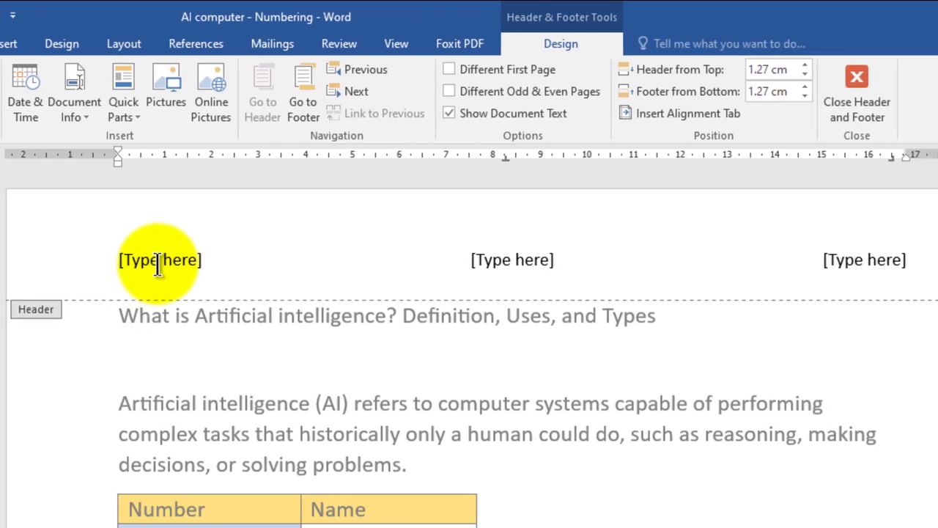
{"action": "left_click", "coordinate": [157, 261]}
{"action": "type", "text": "g"}
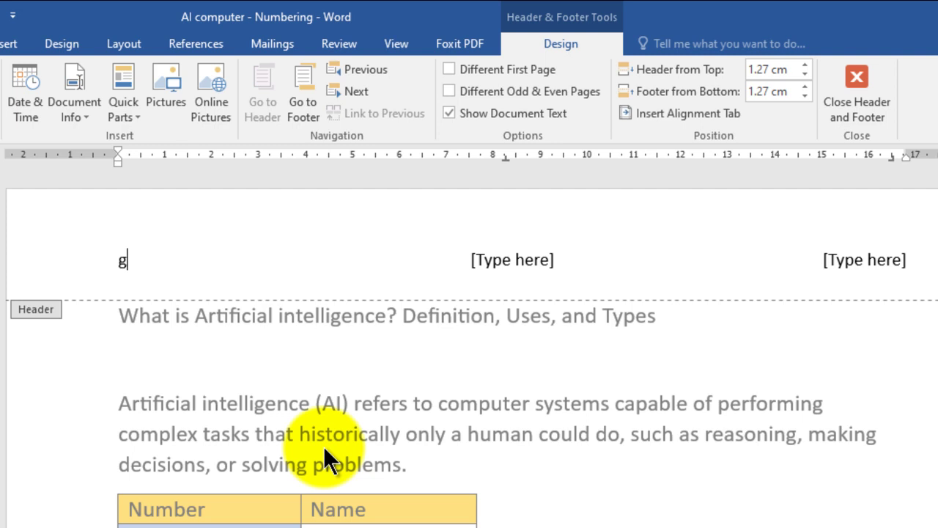
{"action": "type", "text": "rade 11"}
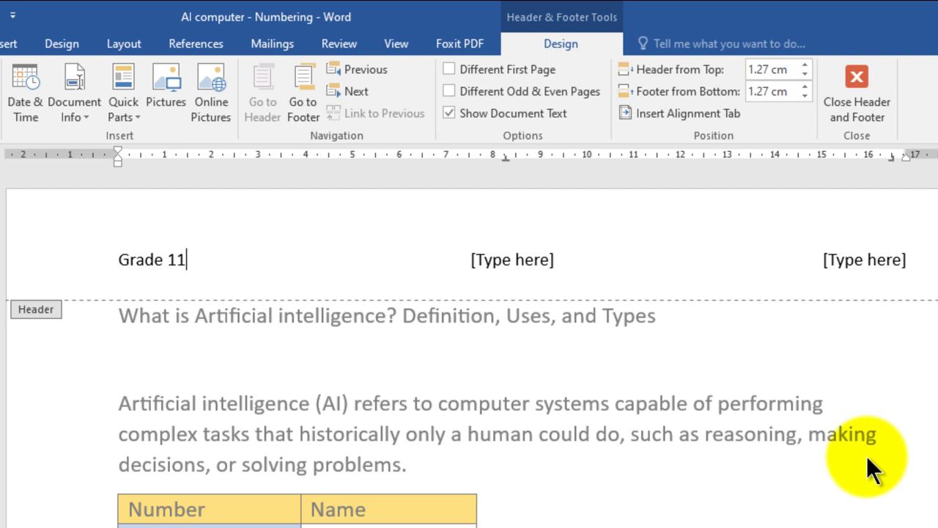
{"action": "left_click", "coordinate": [869, 267]}
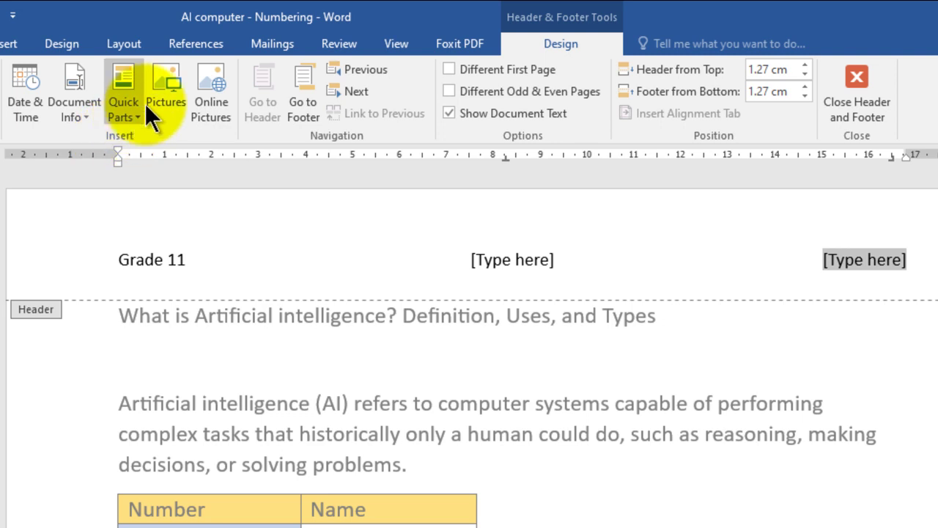
Insert the bee image file from Documents into the page header
{"action": "left_click", "coordinate": [160, 94]}
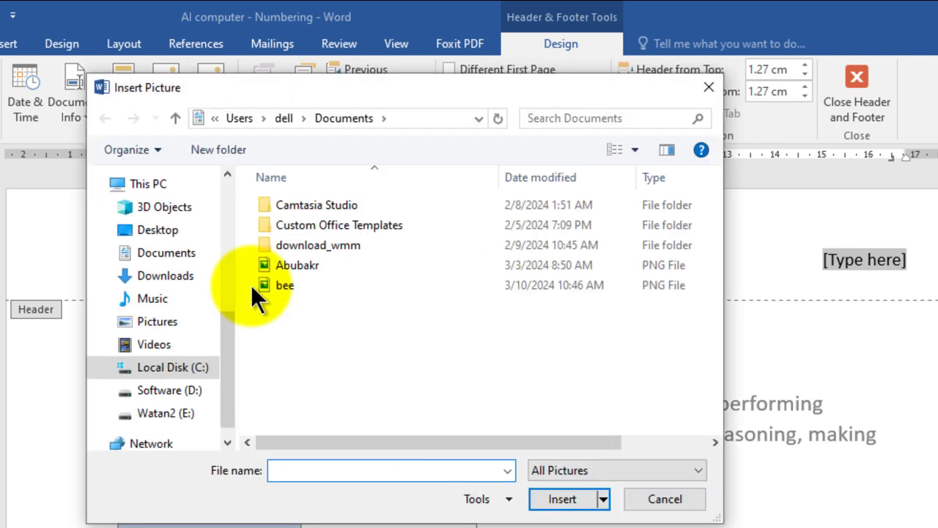
{"action": "left_click", "coordinate": [275, 288]}
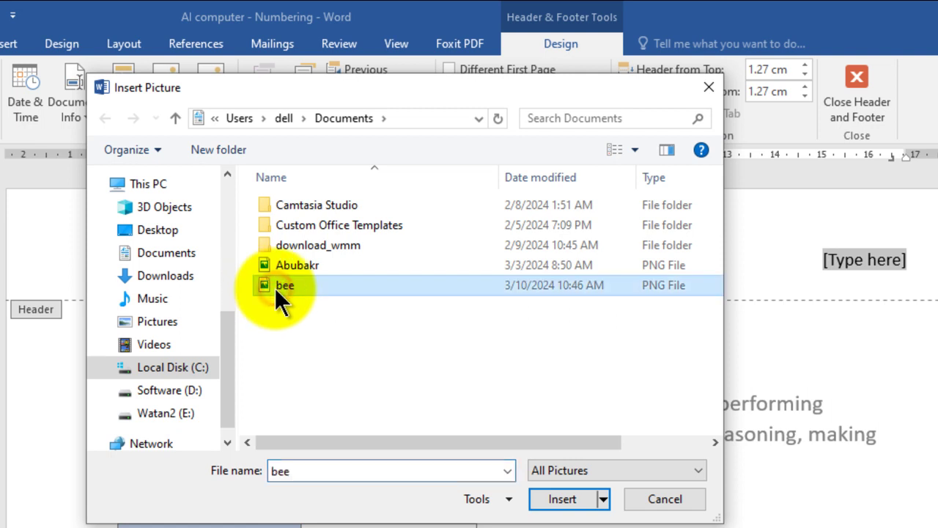
{"action": "left_click", "coordinate": [538, 500]}
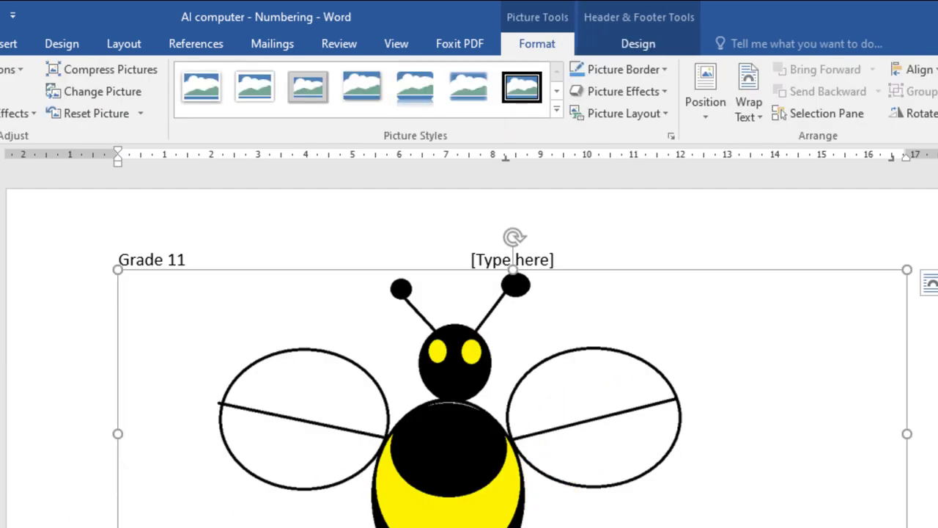
Shrink the bee to a small right-side icon, delete the middle placeholder, and exit the header
{"action": "left_click_drag", "start_coordinate": [117, 527], "coordinate": [819, 296]}
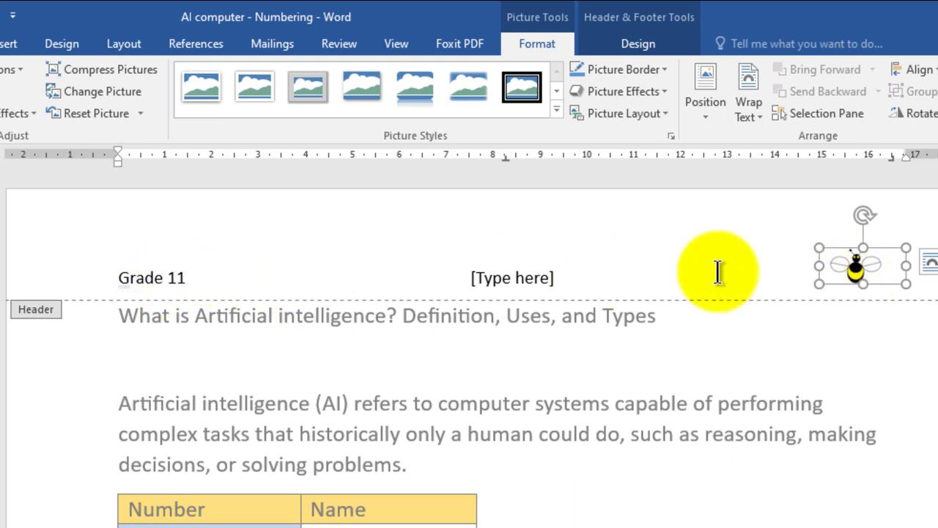
{"action": "left_click", "coordinate": [525, 283]}
{"action": "key", "text": "Delete"}
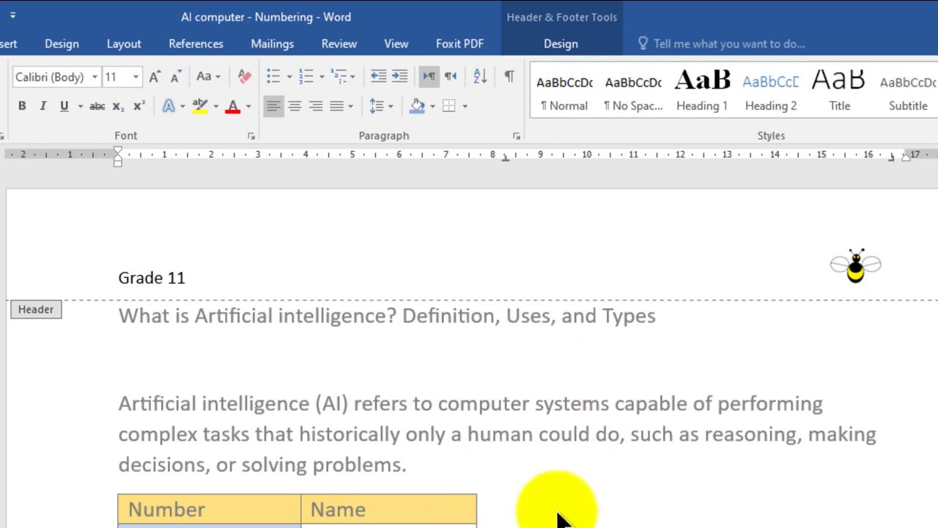
{"action": "left_click", "coordinate": [556, 38]}
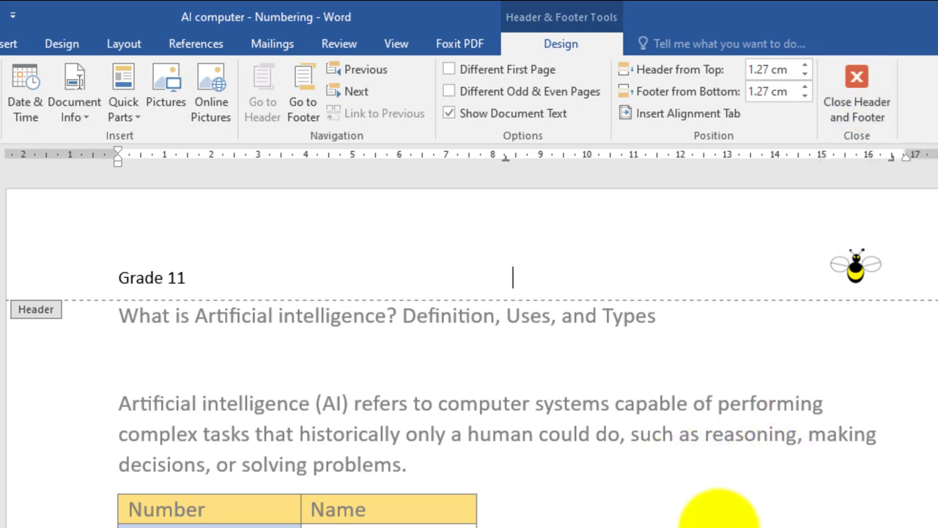
{"action": "double_click", "coordinate": [623, 520]}
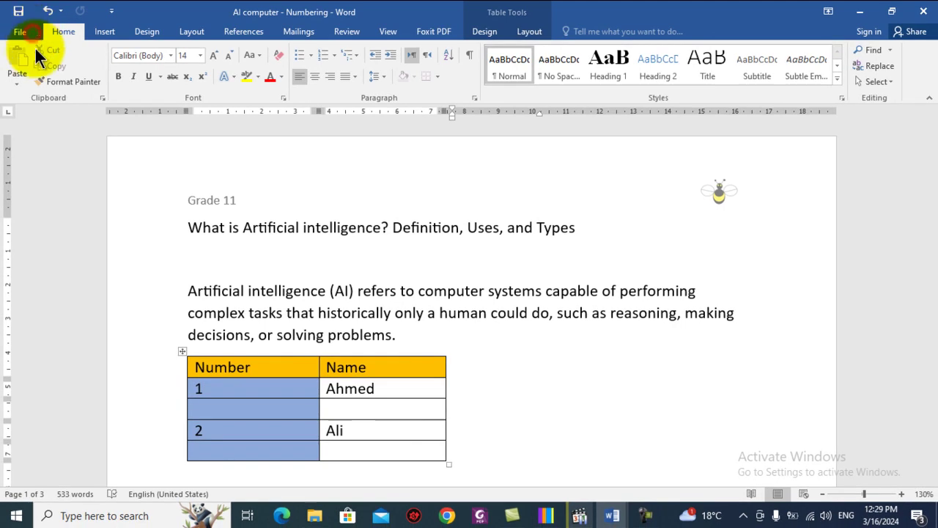
Save 'AI computer - Numbering' with its 'Grade 11' and bee picture header
{"action": "left_click", "coordinate": [32, 33]}
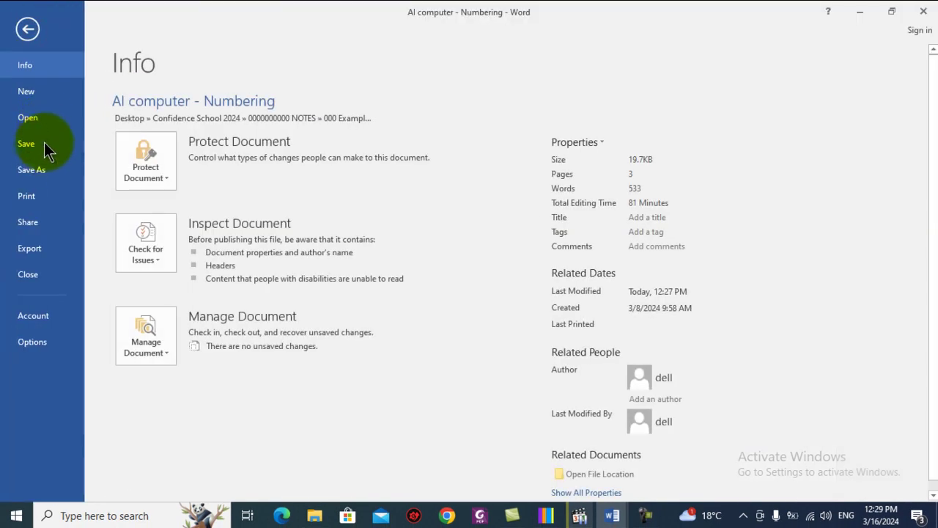
{"action": "left_click", "coordinate": [39, 149]}
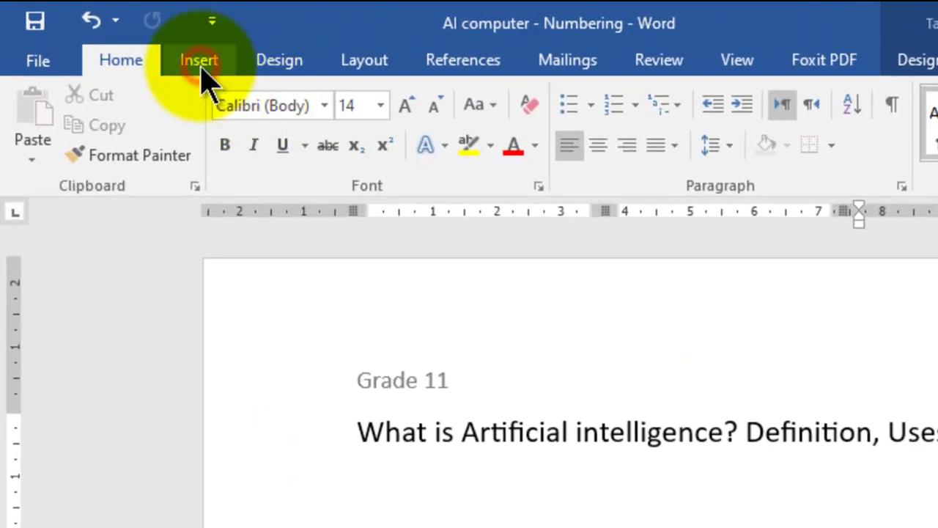
Remove the header holding 'Grade 11' and the bee picture from the AI article
{"action": "left_click", "coordinate": [201, 64]}
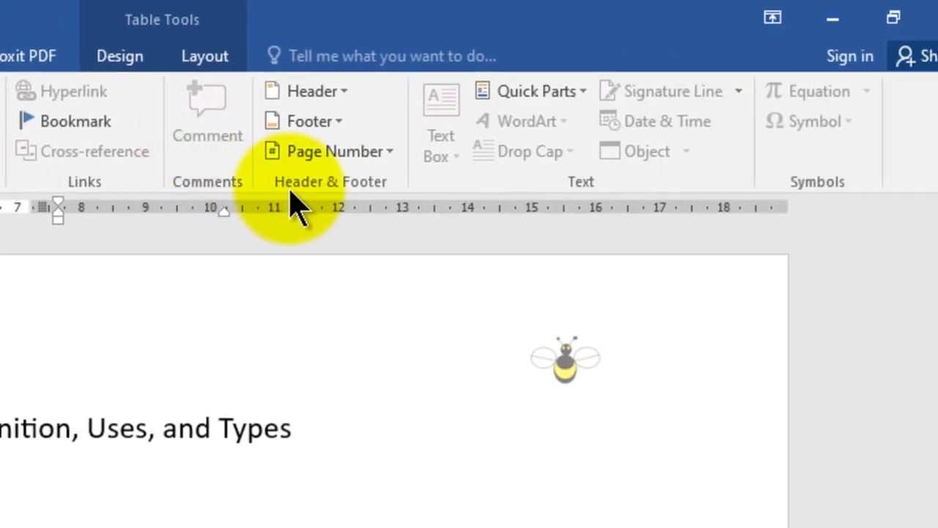
{"action": "left_click", "coordinate": [323, 99]}
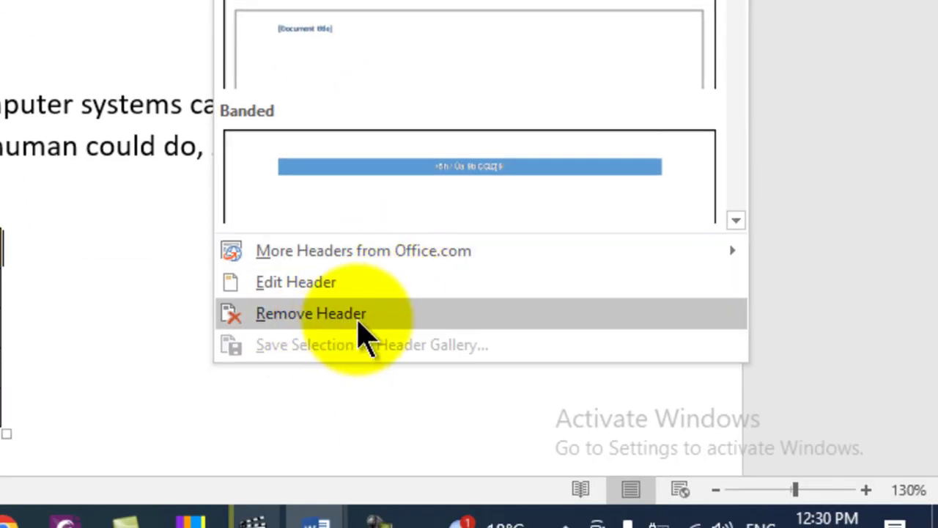
{"action": "left_click", "coordinate": [370, 320]}
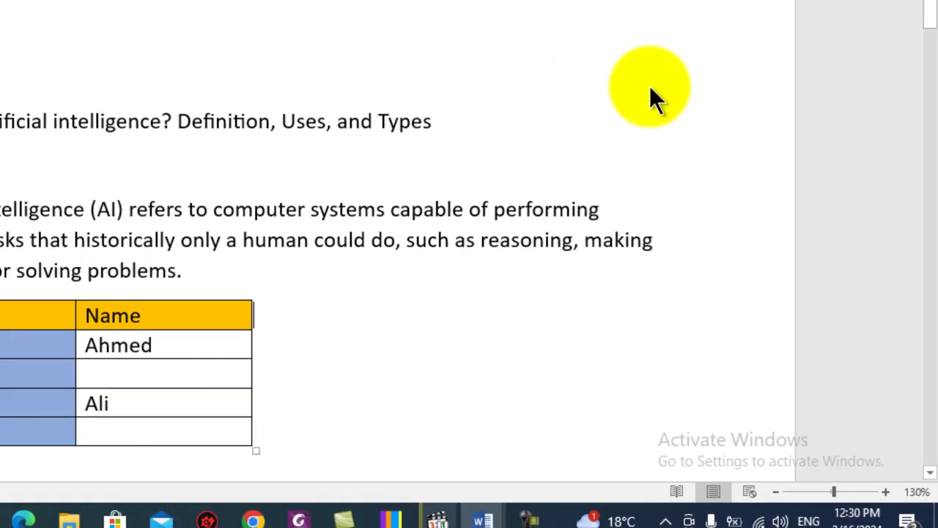
{"action": "scroll", "coordinate": [433, 231], "scroll_direction": "down", "scroll_amount": 15}
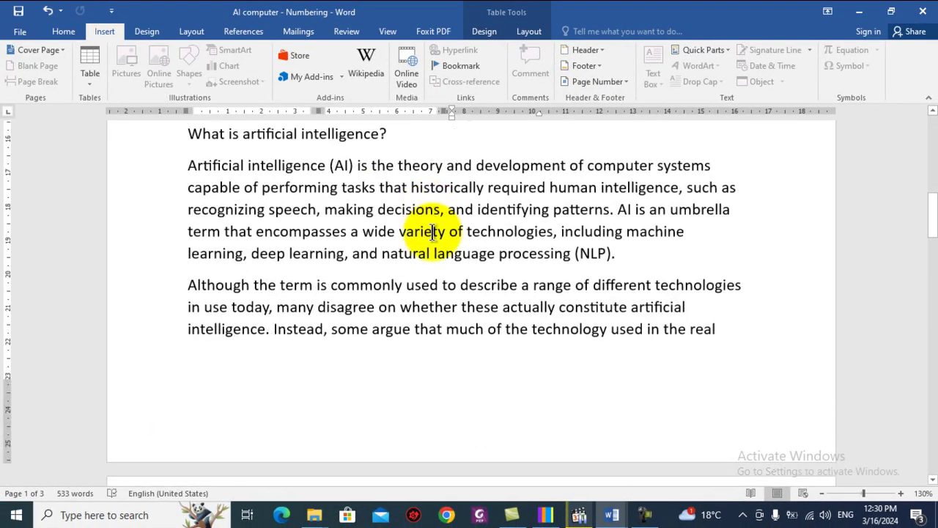
Review the header-free article, then go to File to save 'AI computer - Numbering'
{"action": "scroll", "coordinate": [432, 232], "scroll_direction": "down", "scroll_amount": 10}
{"action": "scroll", "coordinate": [432, 231], "scroll_direction": "up", "scroll_amount": 8}
{"action": "scroll", "coordinate": [433, 232], "scroll_direction": "up", "scroll_amount": 2}
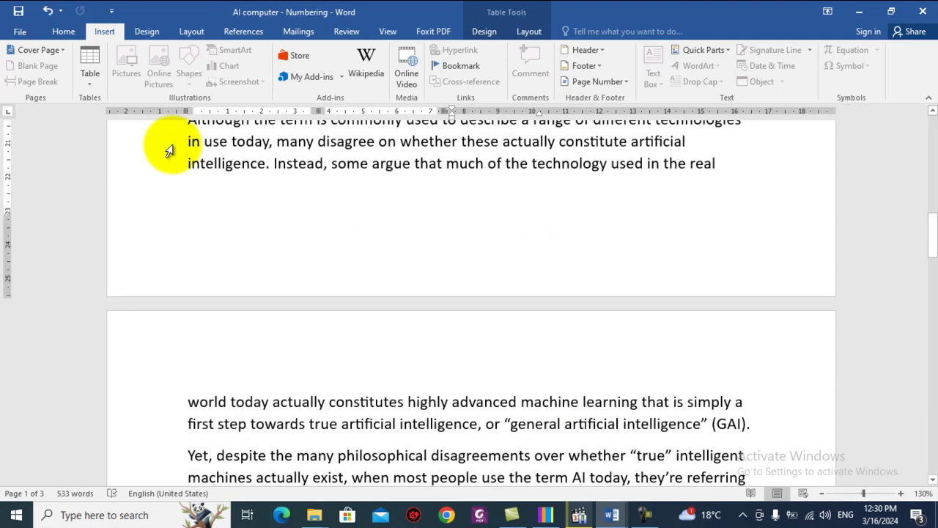
{"action": "left_click", "coordinate": [22, 34]}
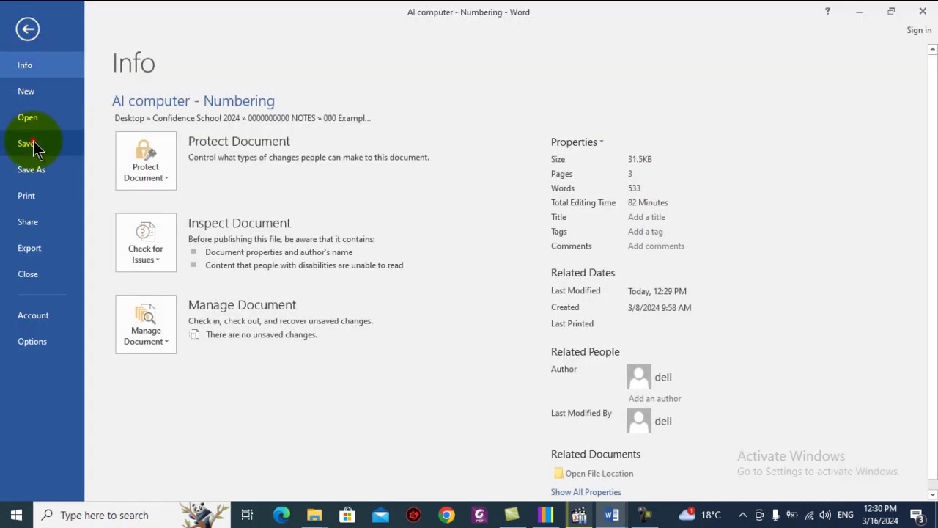